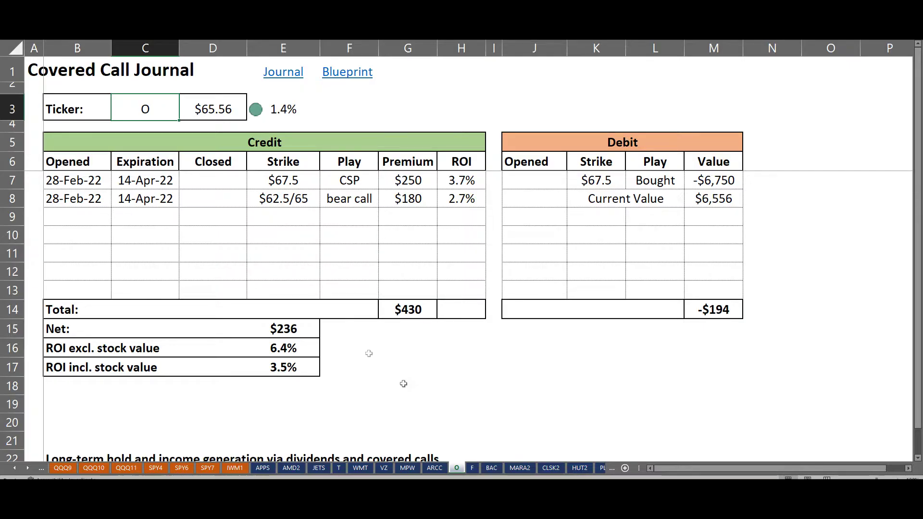
pyautogui.moveTo(94, 190); pyautogui.dragTo(81, 183)
pyautogui.click(83, 253)
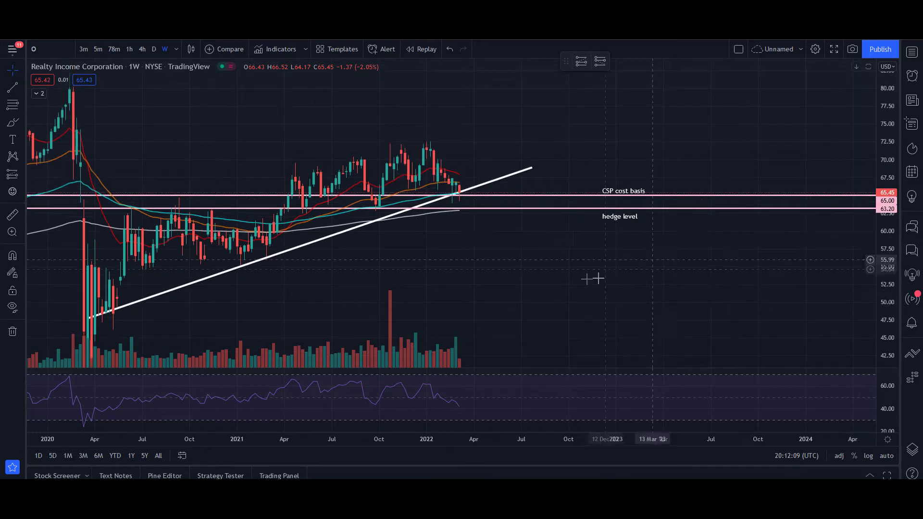
pyautogui.hscroll(-2, 591, 274)
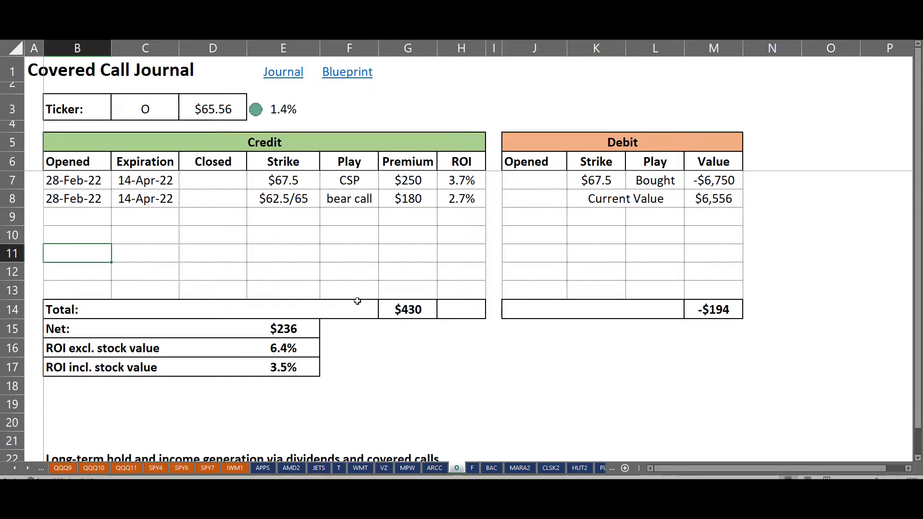
# Step: Examine the strike, expiration and premium of the CSP entry in the journal's Credit table
pyautogui.click(401, 406)
pyautogui.click(315, 185)
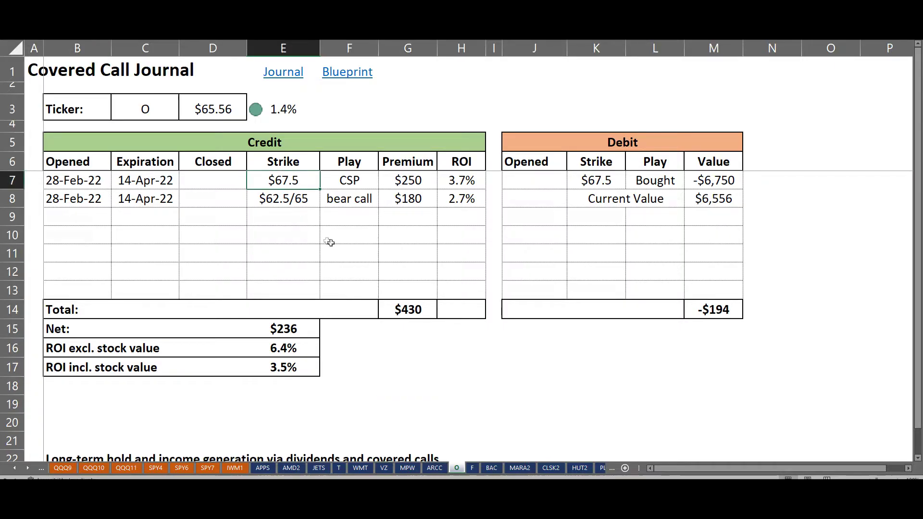
pyautogui.click(408, 185)
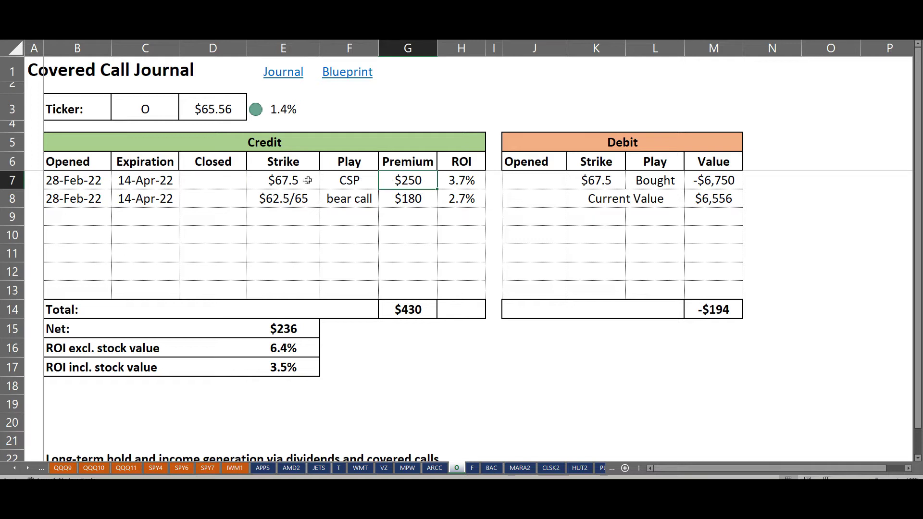
pyautogui.click(152, 170)
pyautogui.click(153, 174)
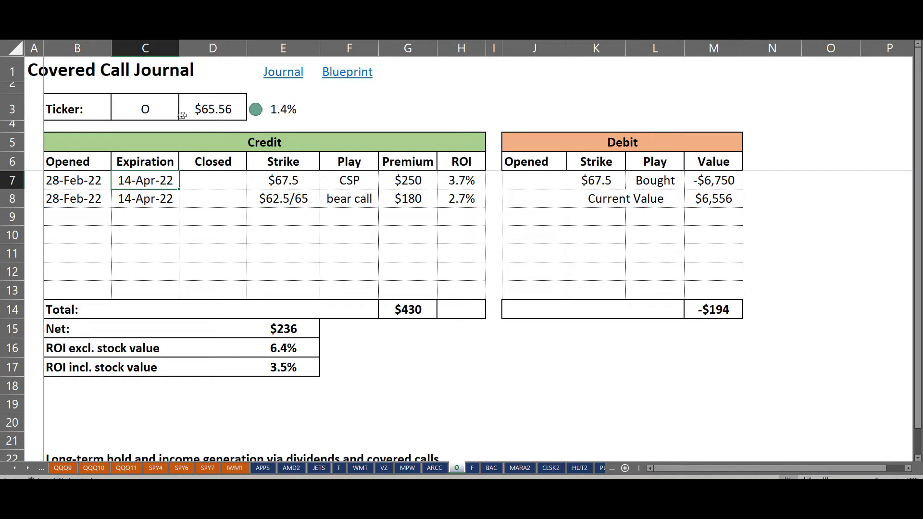
pyautogui.click(292, 188)
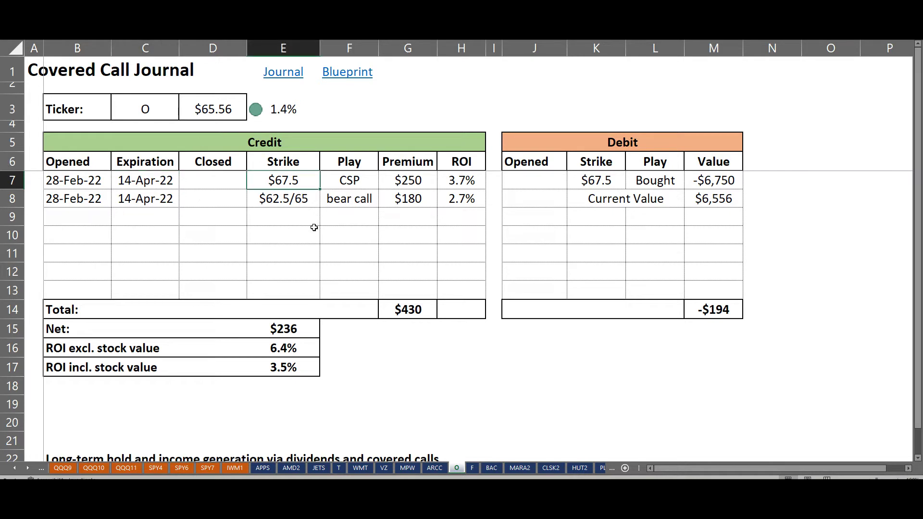
pyautogui.click(408, 189)
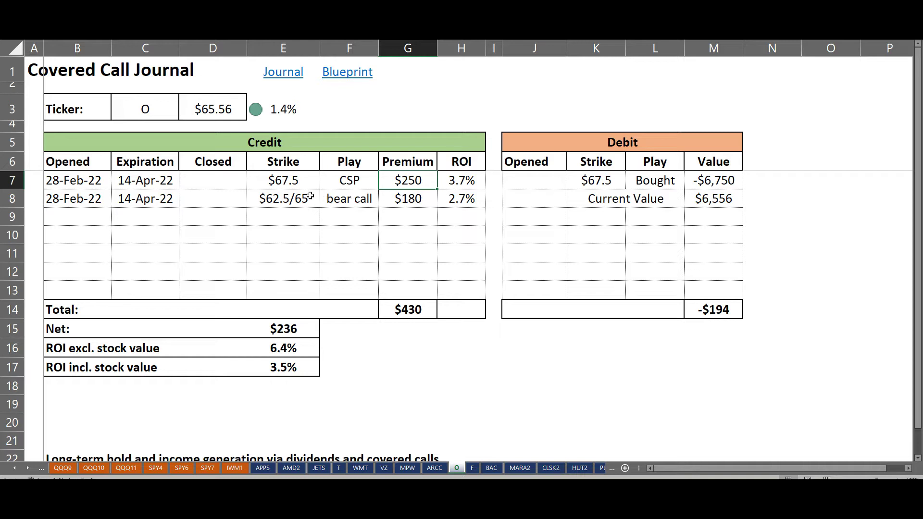
pyautogui.click(296, 186)
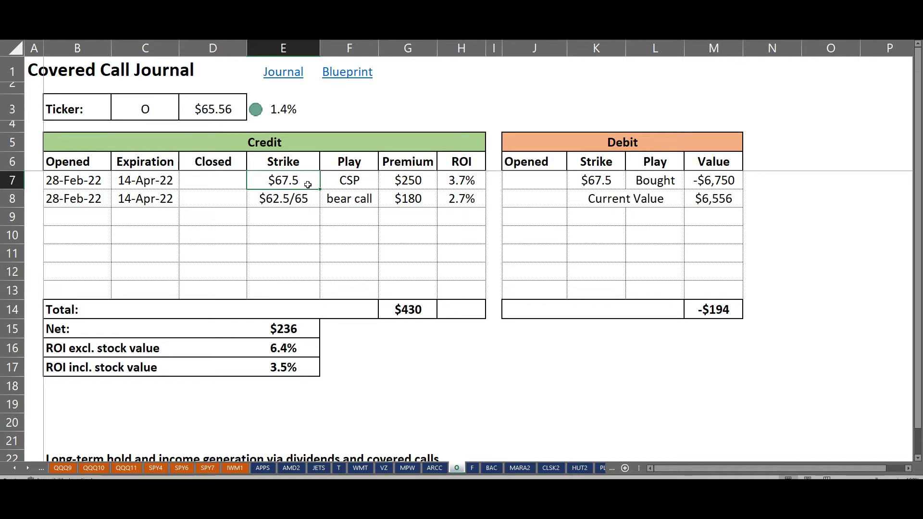
pyautogui.click(423, 183)
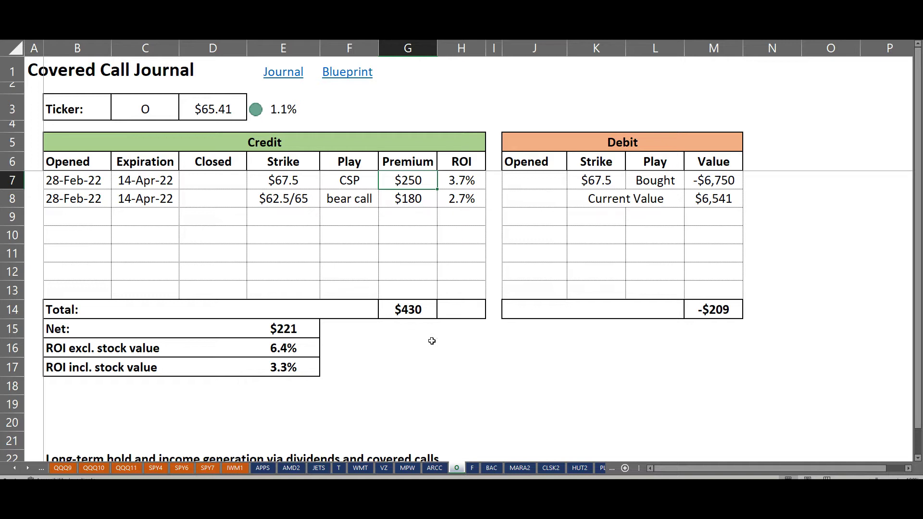
# Step: Examine the percentage beside the ticker's share price, the play types of both credit entries and the bear call's premium
pyautogui.click(431, 336)
pyautogui.click(418, 355)
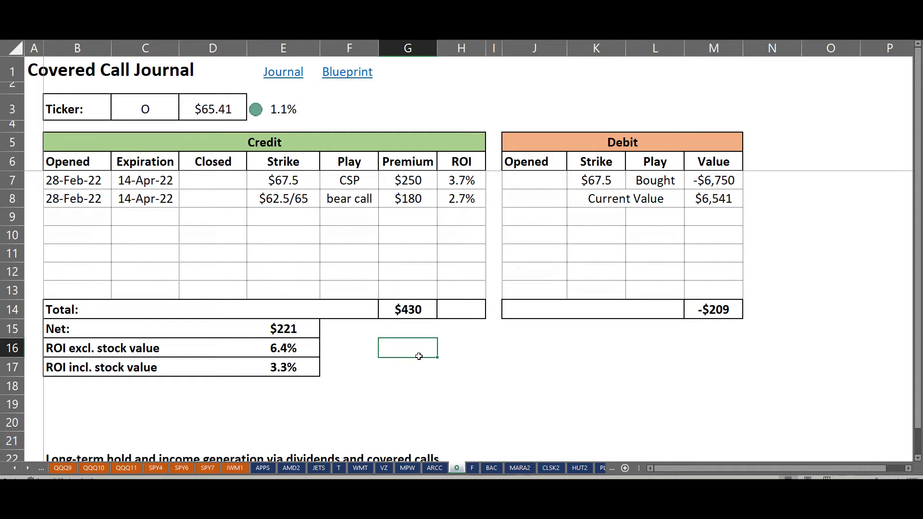
pyautogui.click(289, 109)
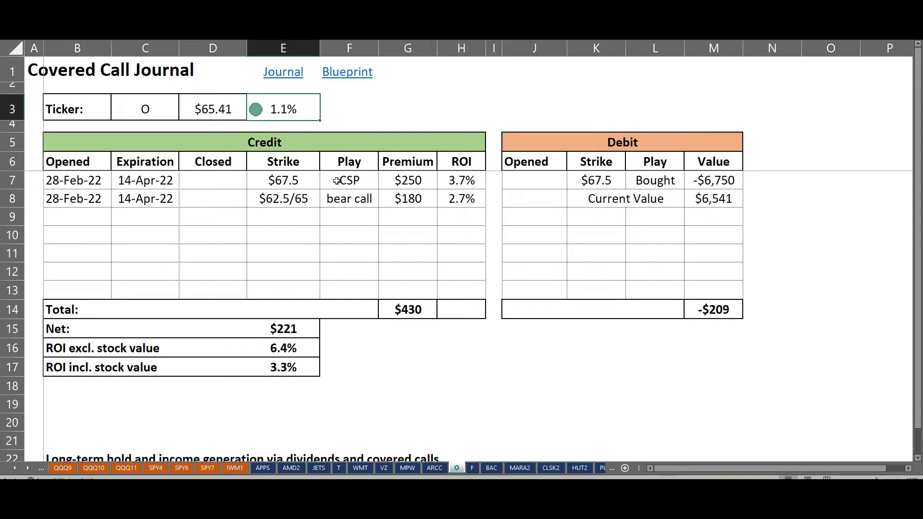
pyautogui.click(353, 124)
pyautogui.click(371, 116)
pyautogui.click(406, 119)
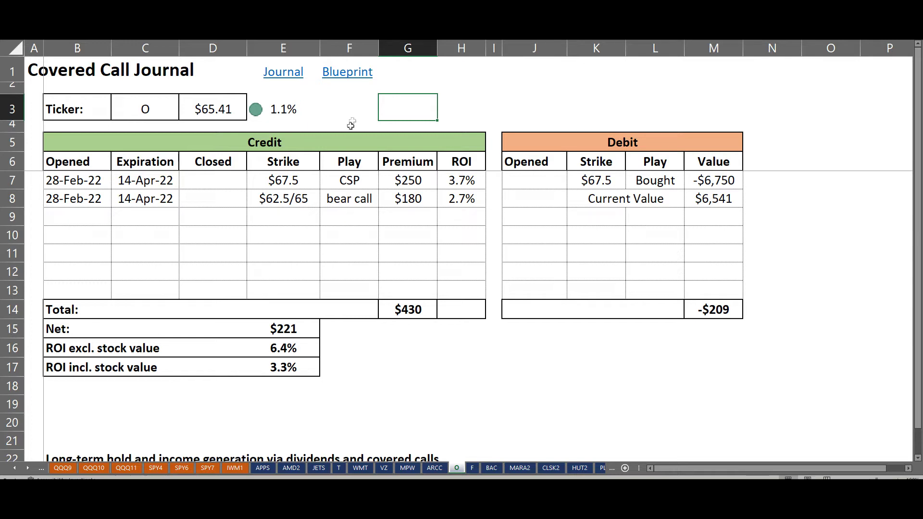
pyautogui.click(359, 180)
pyautogui.click(336, 214)
pyautogui.click(356, 201)
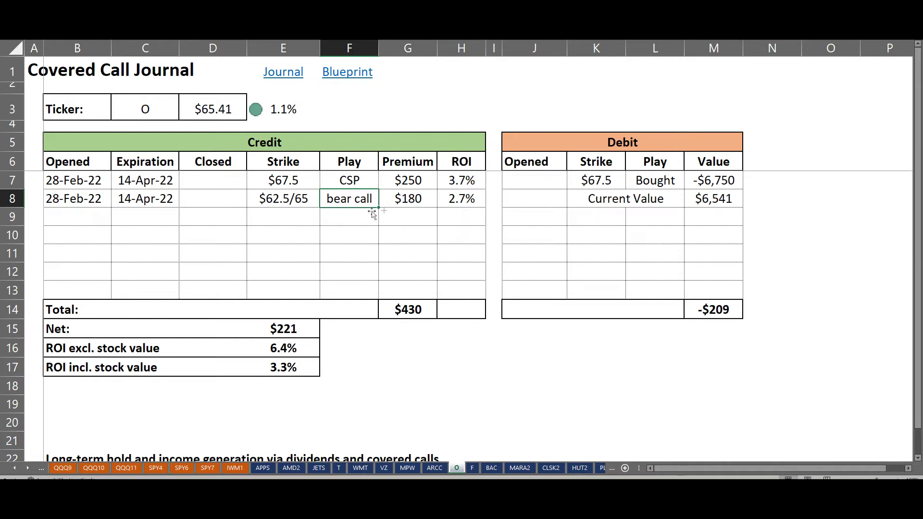
pyautogui.click(418, 208)
pyautogui.click(446, 365)
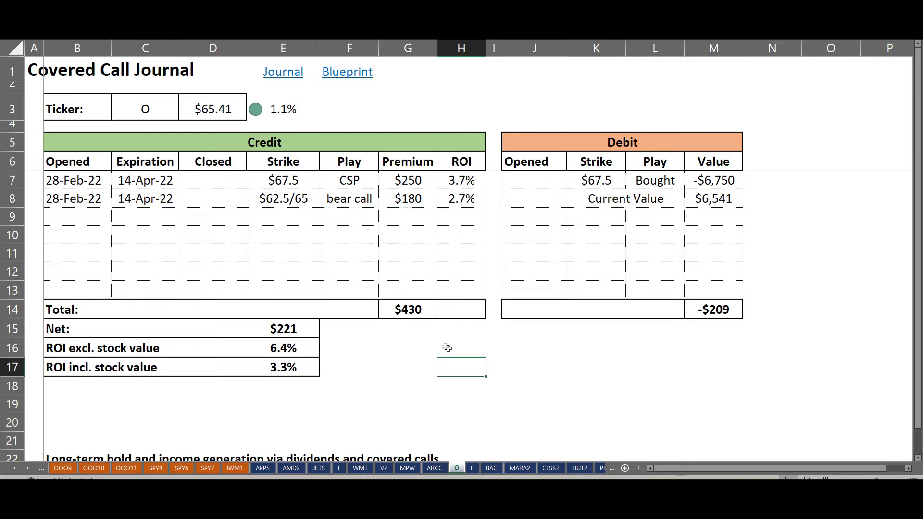
# Step: Switch to the TradingView chart and check the price coordinate of the CSP cost basis line
pyautogui.hotkey('alt', 'Tab')
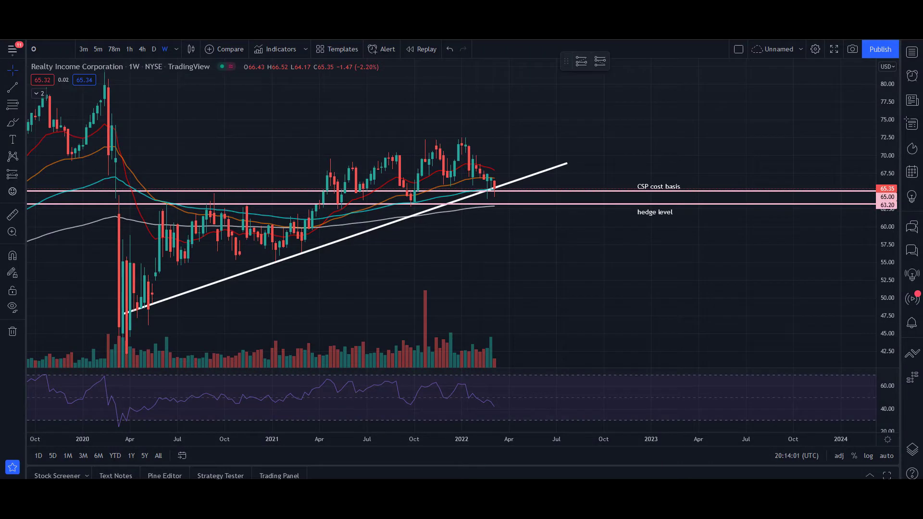
pyautogui.moveTo(884, 232); pyautogui.dragTo(884, 212)
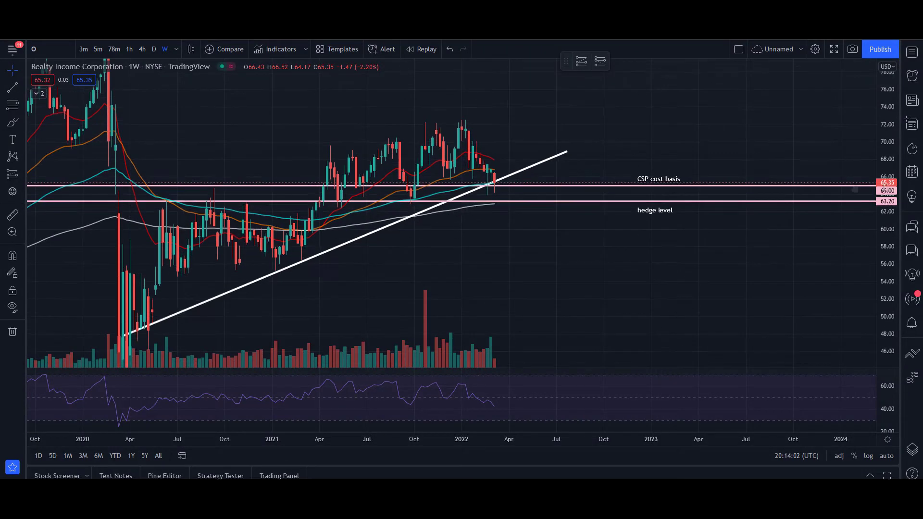
pyautogui.doubleClick(674, 186)
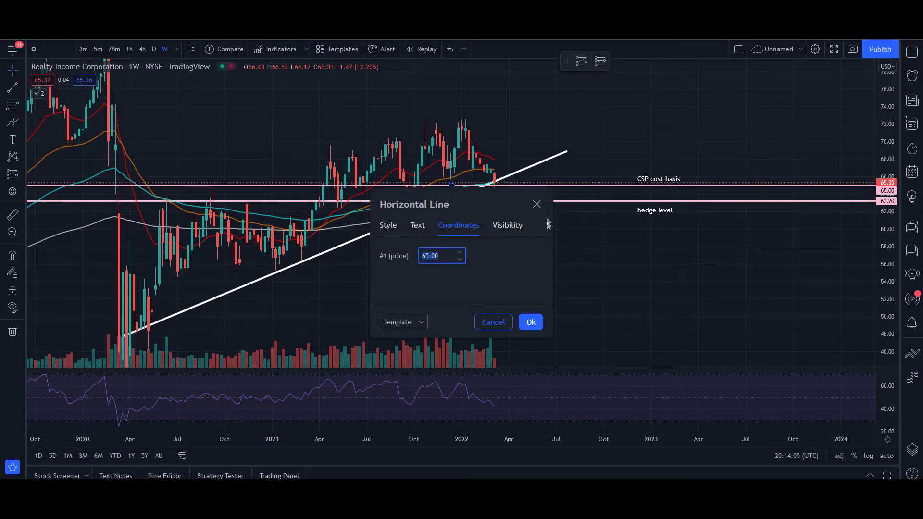
pyautogui.press('Return')
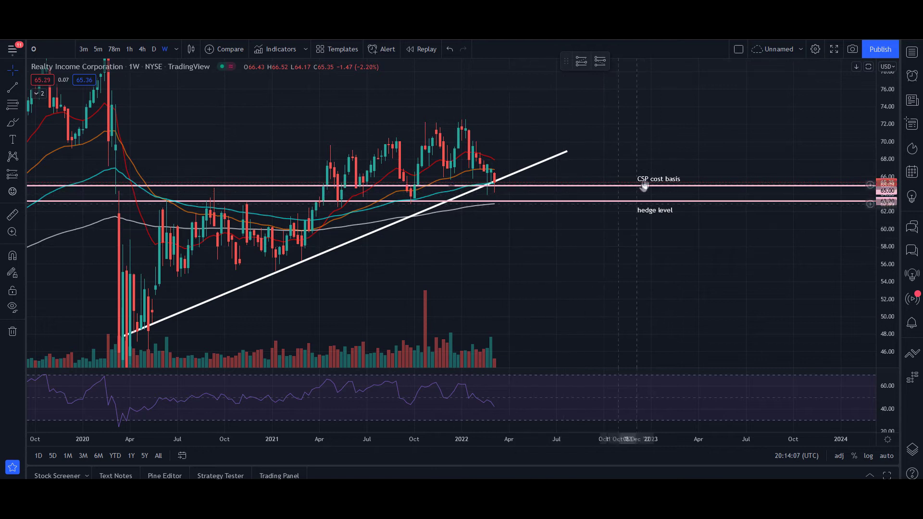
pyautogui.click(744, 239)
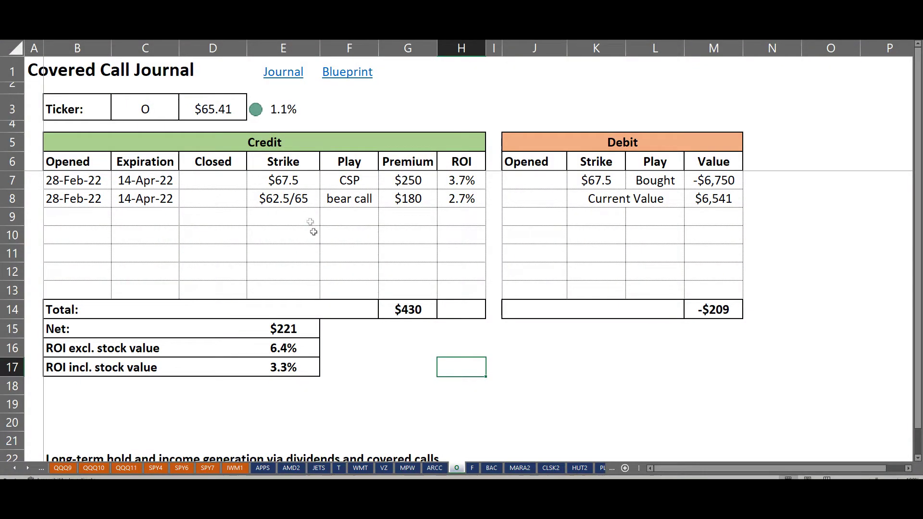
# Step: Examine the bear call's strikes and premium in the Excel journal, along with the ticker's share price
pyautogui.click(291, 202)
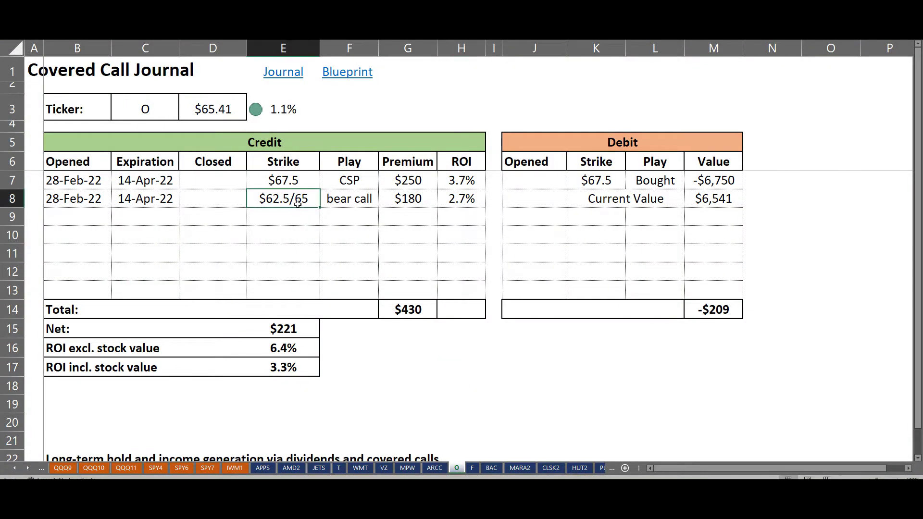
pyautogui.click(412, 205)
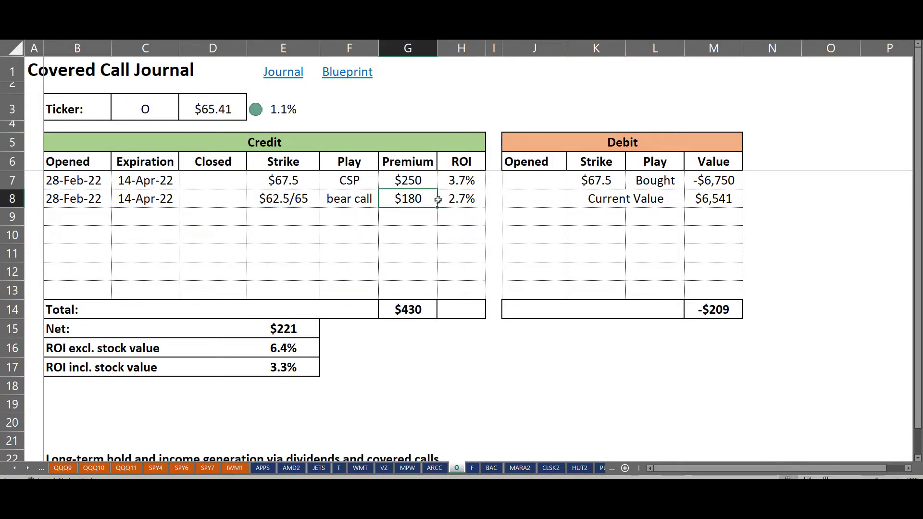
pyautogui.click(214, 116)
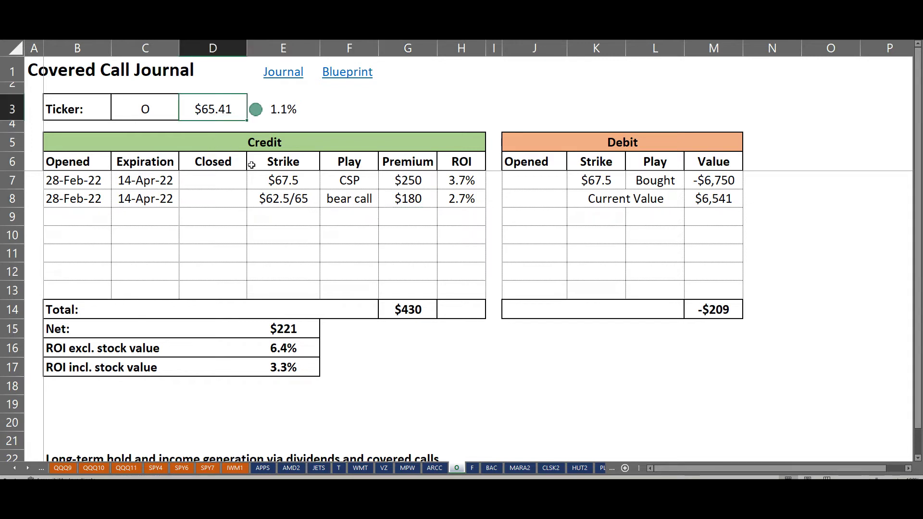
# Step: Return to the TradingView chart and inspect the hedge level line's price coordinate and its place relative to the trendline
pyautogui.hotkey('alt', 'Tab')
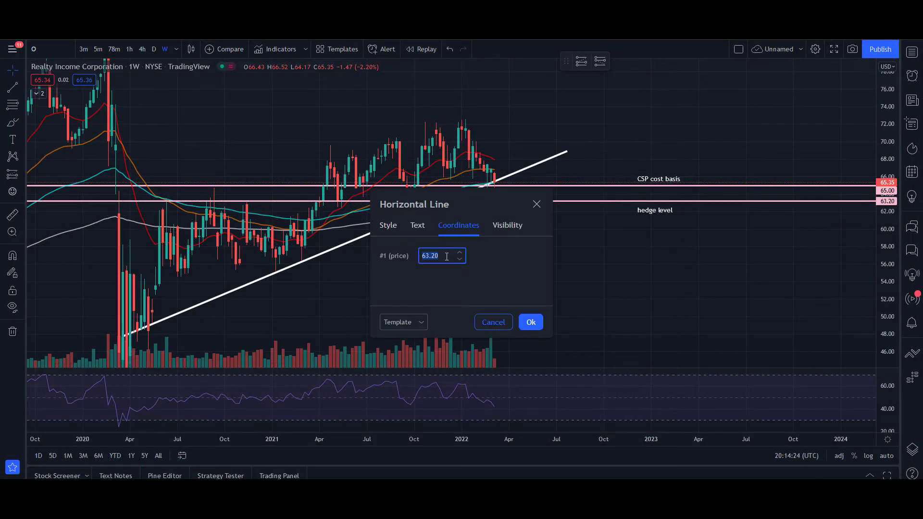
pyautogui.click(536, 204)
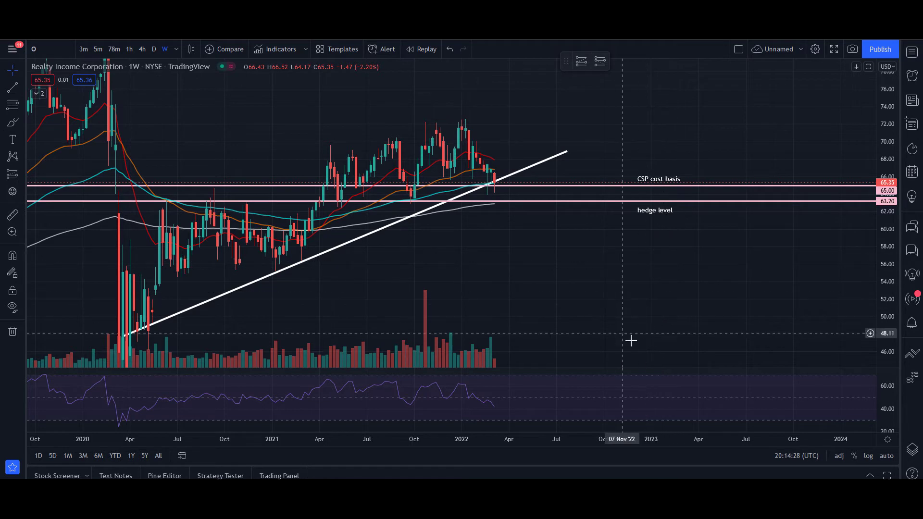
pyautogui.hscroll(-2, 606, 328)
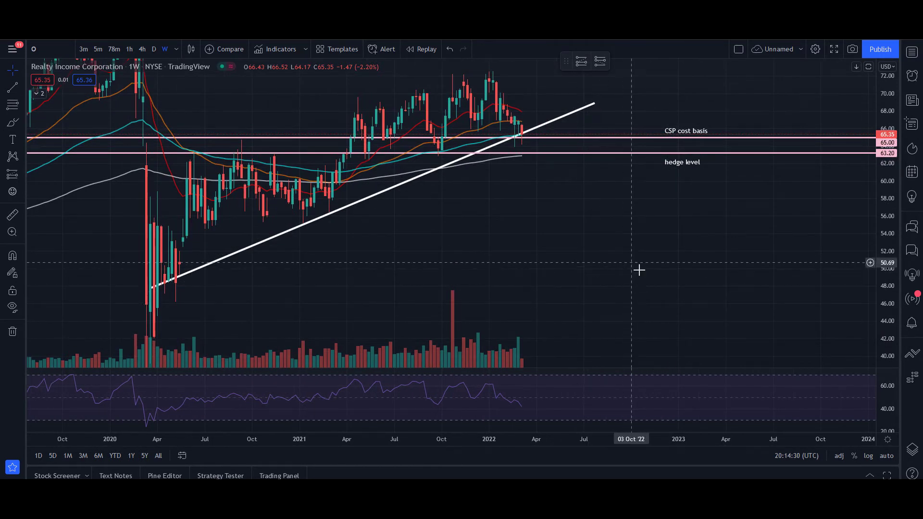
pyautogui.moveTo(596, 274); pyautogui.dragTo(577, 294)
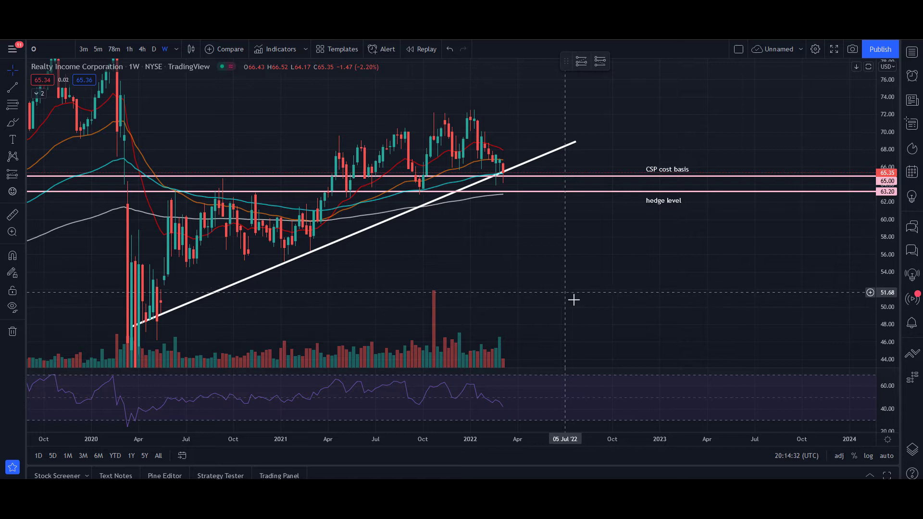
pyautogui.scroll(1, 552, 300)
pyautogui.scroll(-1, 536, 303)
pyautogui.scroll(1, 544, 299)
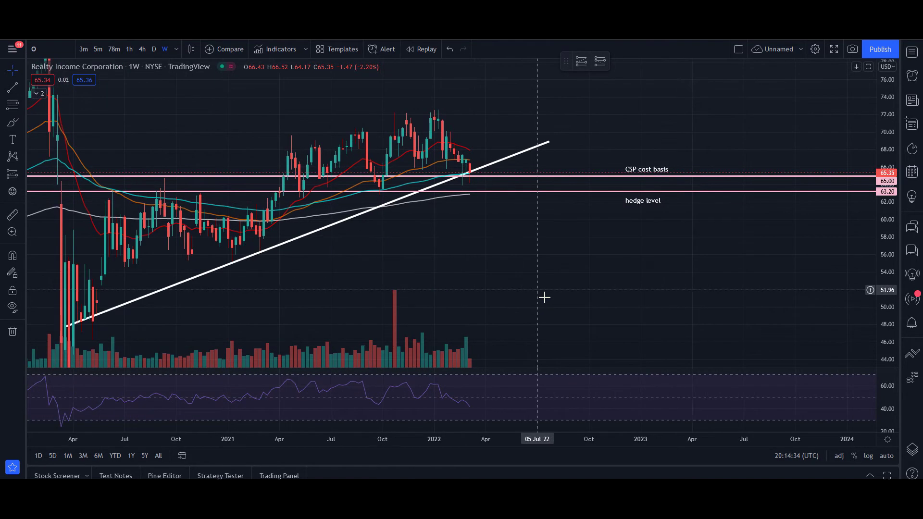
pyautogui.moveTo(560, 282); pyautogui.dragTo(573, 298)
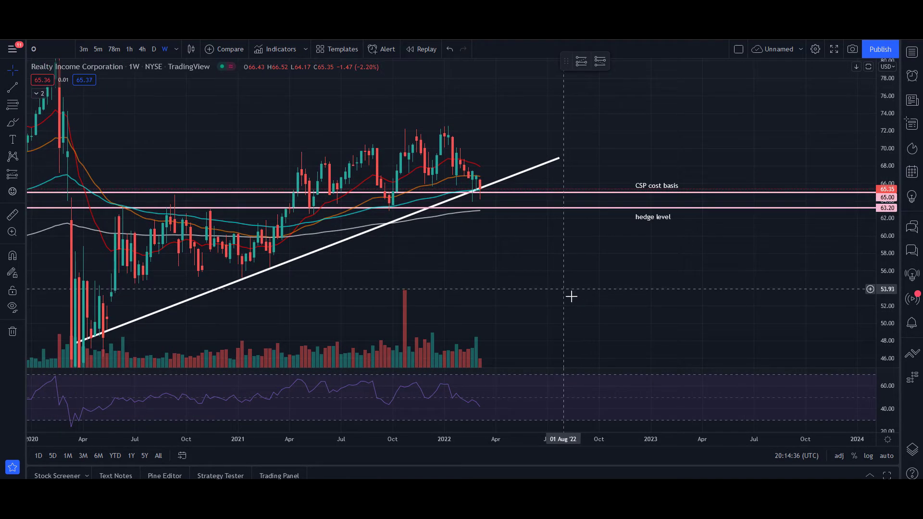
pyautogui.doubleClick(550, 208)
pyautogui.write('63.20')
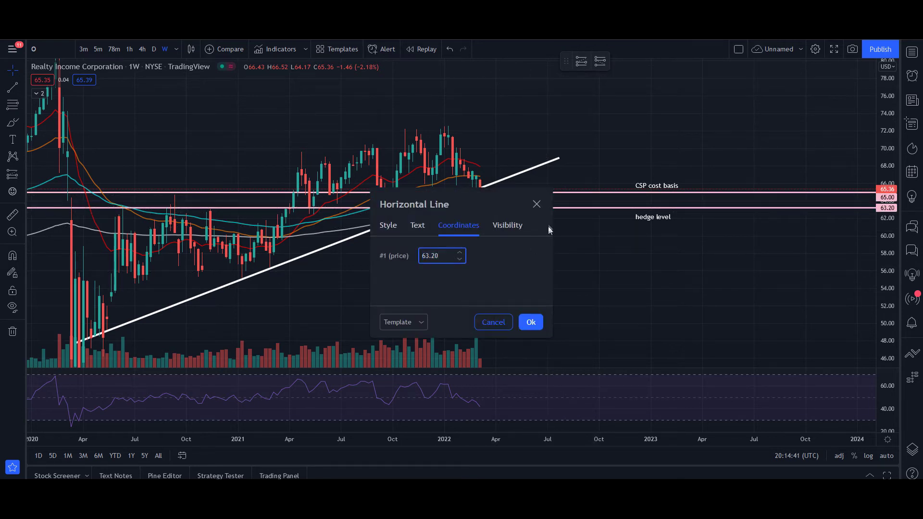
pyautogui.click(537, 204)
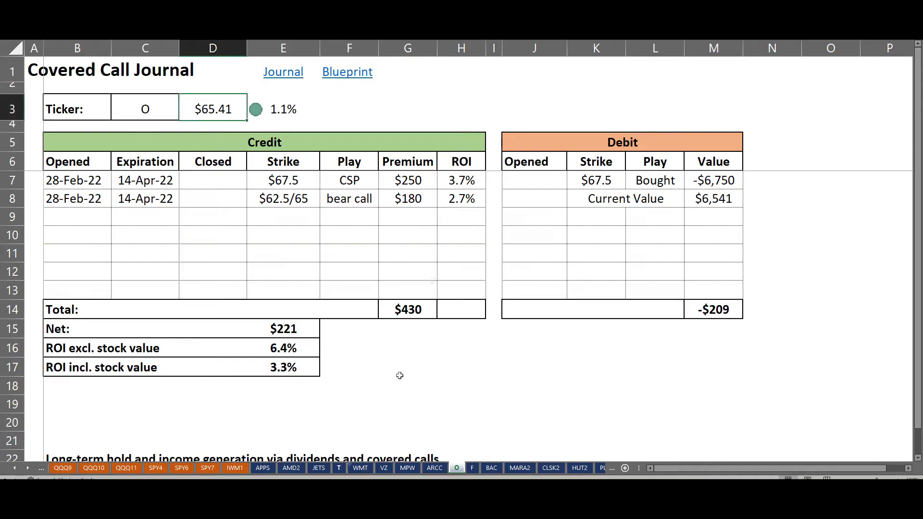
# Step: Compare the strikes and premiums of the CSP and bear call entries in the Excel journal
pyautogui.click(419, 179)
pyautogui.moveTo(419, 179)
pyautogui.mouseDown()
pyautogui.moveTo(408, 202)
pyautogui.moveTo(406, 180)
pyautogui.mouseUp()
pyautogui.moveTo(277, 183); pyautogui.dragTo(419, 185)
pyautogui.click(412, 197)
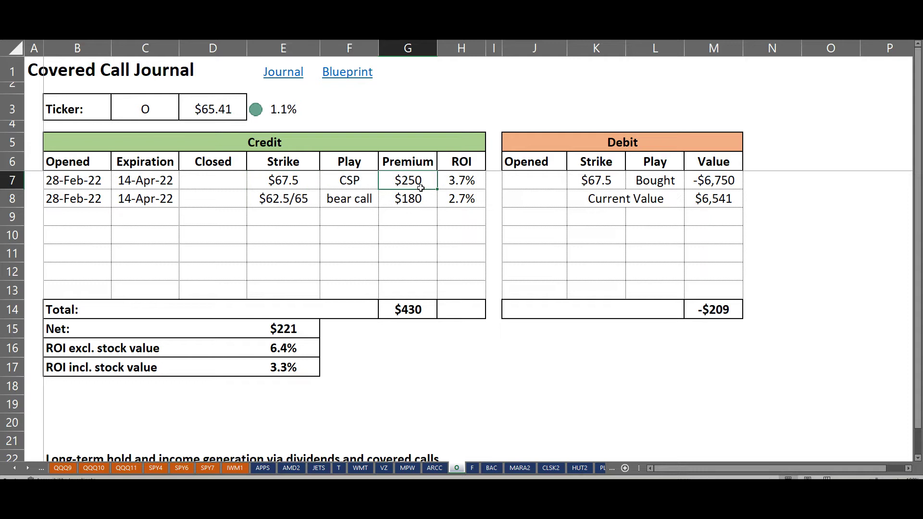
pyautogui.moveTo(282, 199); pyautogui.dragTo(416, 200)
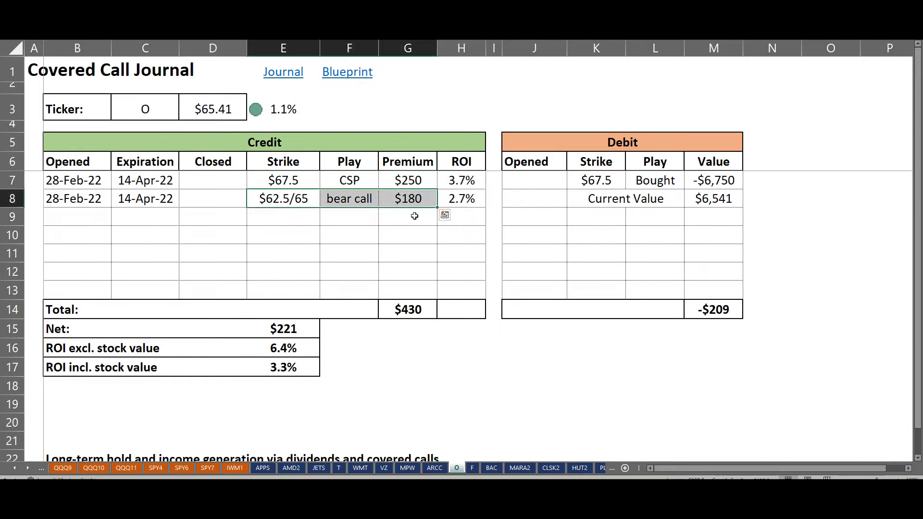
pyautogui.click(425, 187)
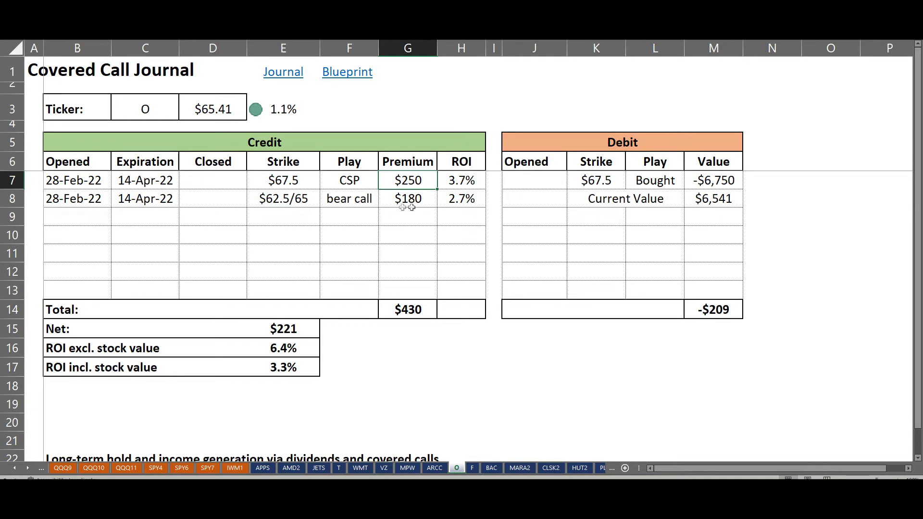
pyautogui.click(415, 208)
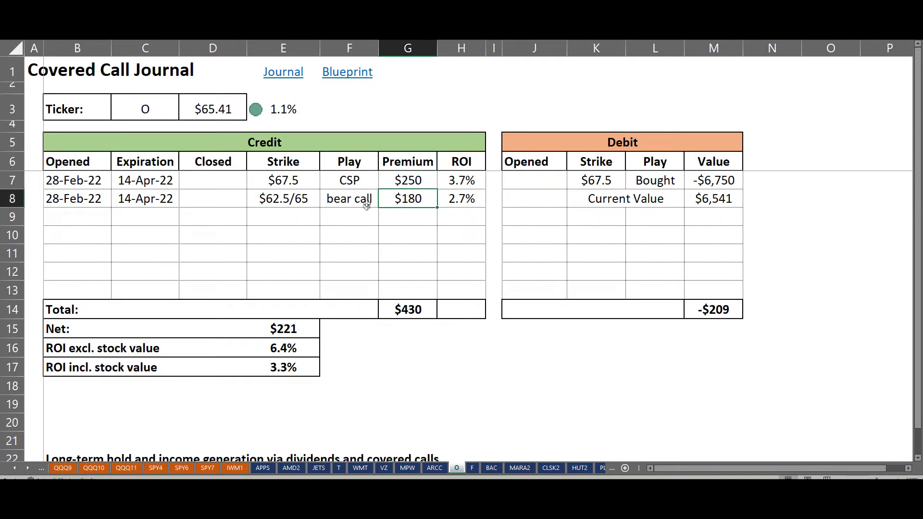
pyautogui.click(299, 184)
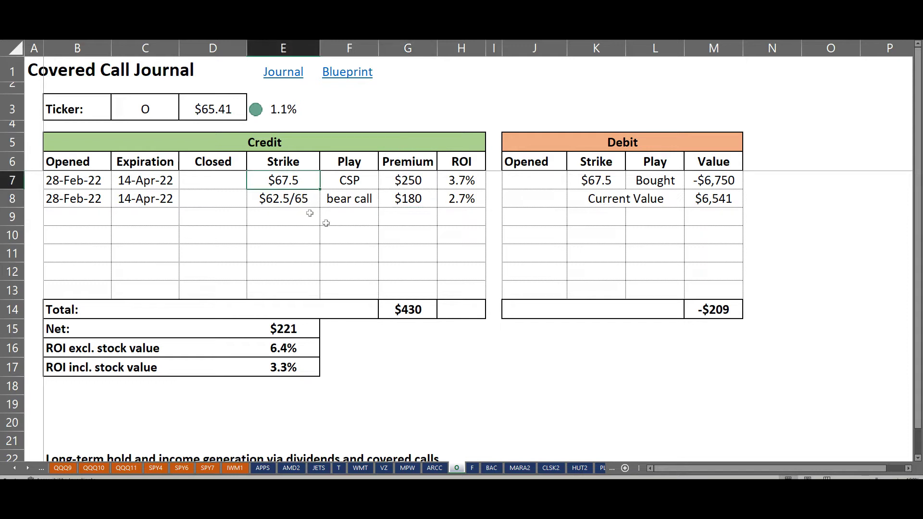
# Step: Review the bear call's premium and strikes in the journal, along with the CSP's premium and expiration date
pyautogui.click(410, 206)
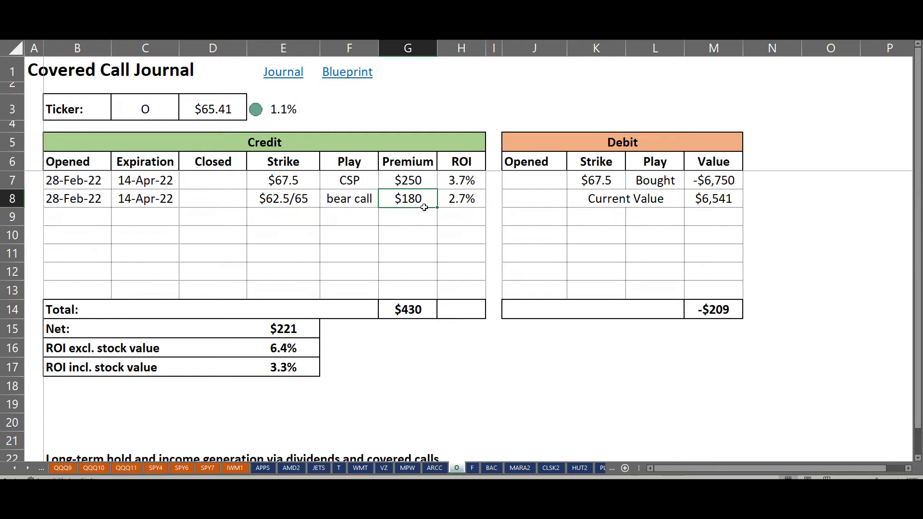
pyautogui.click(288, 204)
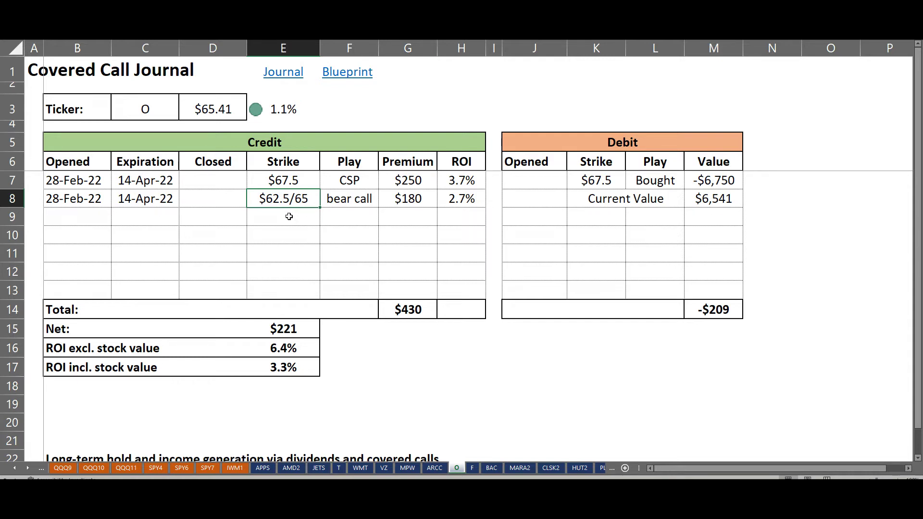
pyautogui.click(427, 217)
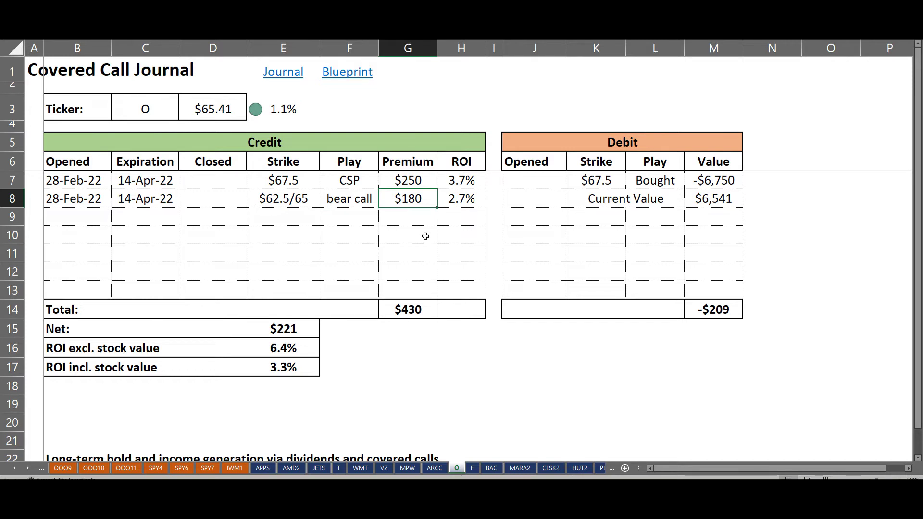
pyautogui.click(426, 188)
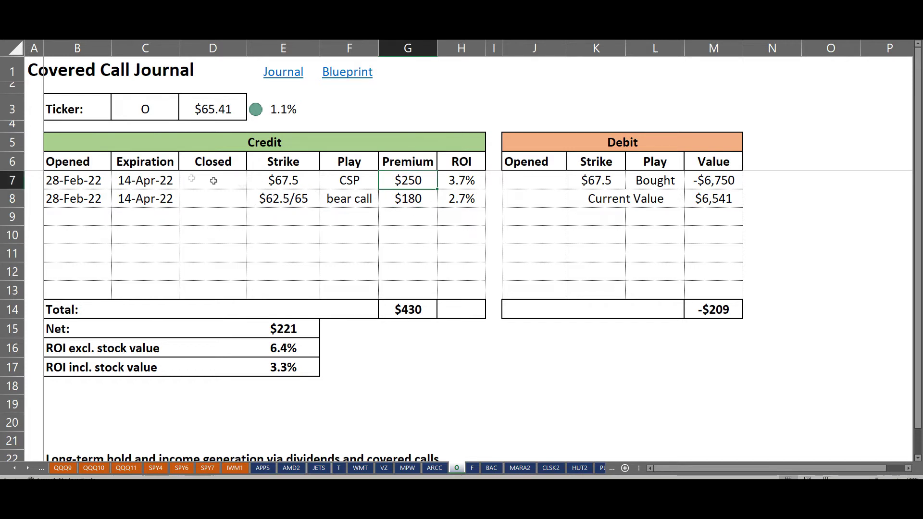
pyautogui.press('Left')
pyautogui.press('Left')
pyautogui.press('Left')
pyautogui.press('Left')
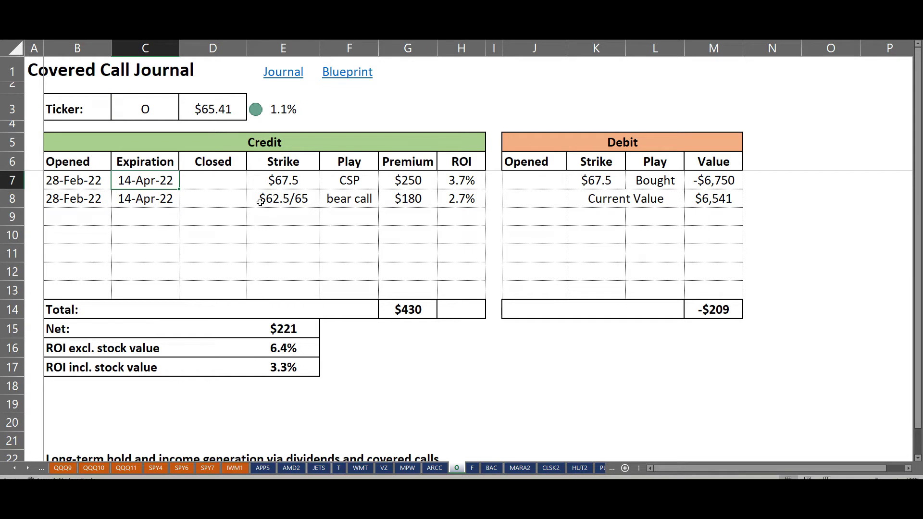
# Step: Examine the CSP and bear call premiums together in the Credit table, then focus on the bear call premium
pyautogui.click(412, 202)
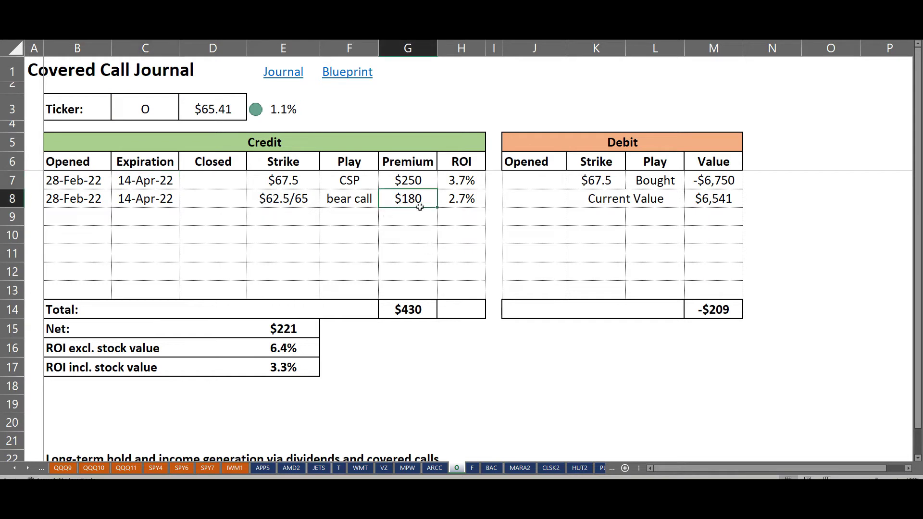
pyautogui.moveTo(412, 182); pyautogui.dragTo(421, 202)
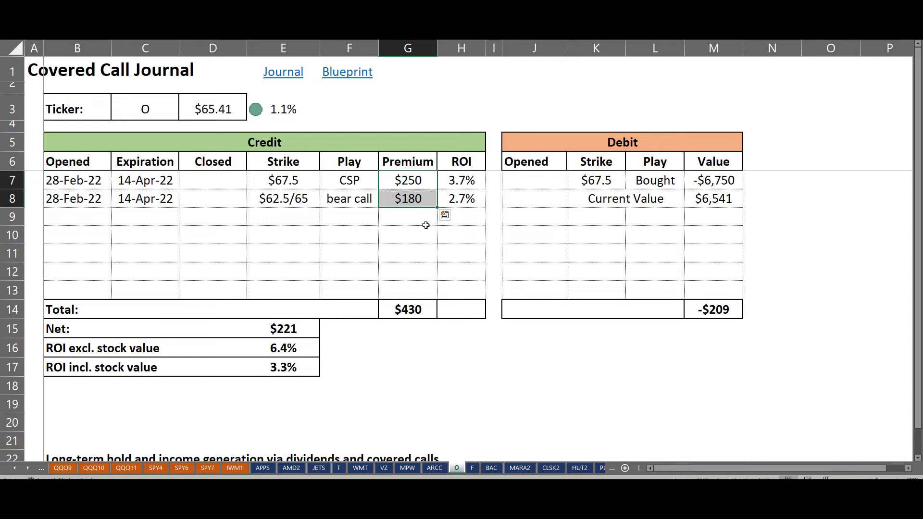
pyautogui.click(425, 204)
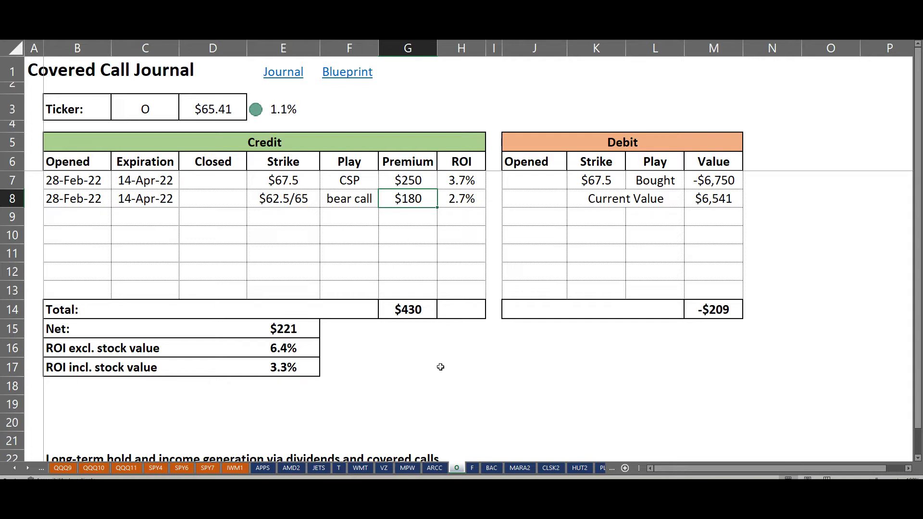
pyautogui.click(419, 347)
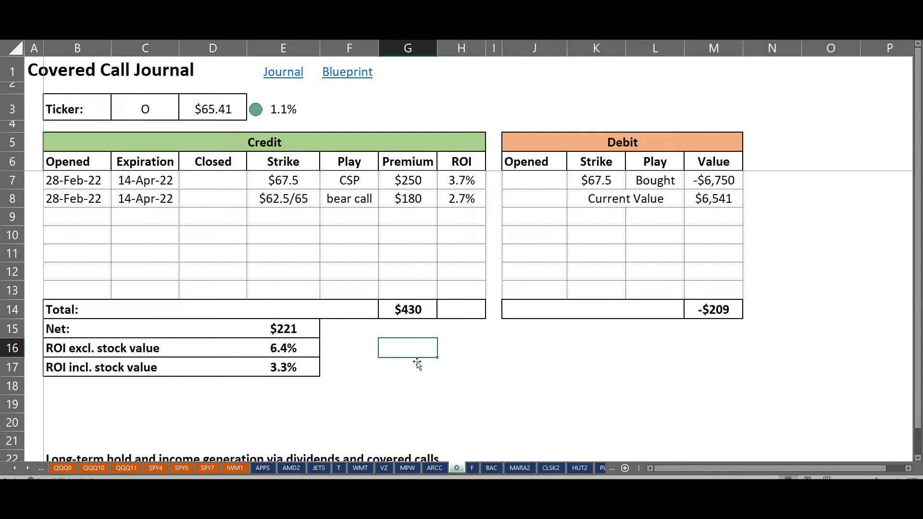
pyautogui.click(423, 207)
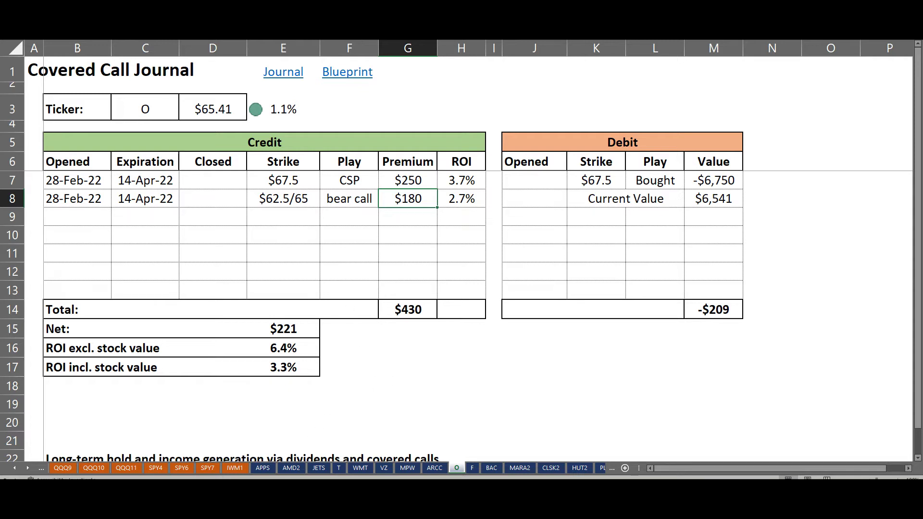
# Step: Switch to the TradingView chart and check the hedge level line's price coordinate, leaving its settings unchanged
pyautogui.hotkey('alt', 'Tab')
pyautogui.doubleClick(638, 211)
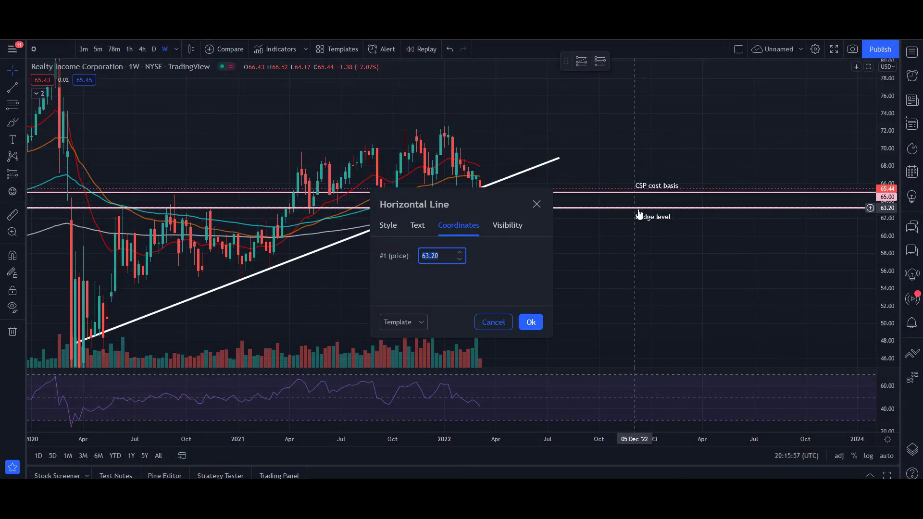
pyautogui.click(460, 252)
pyautogui.moveTo(451, 260); pyautogui.dragTo(388, 262)
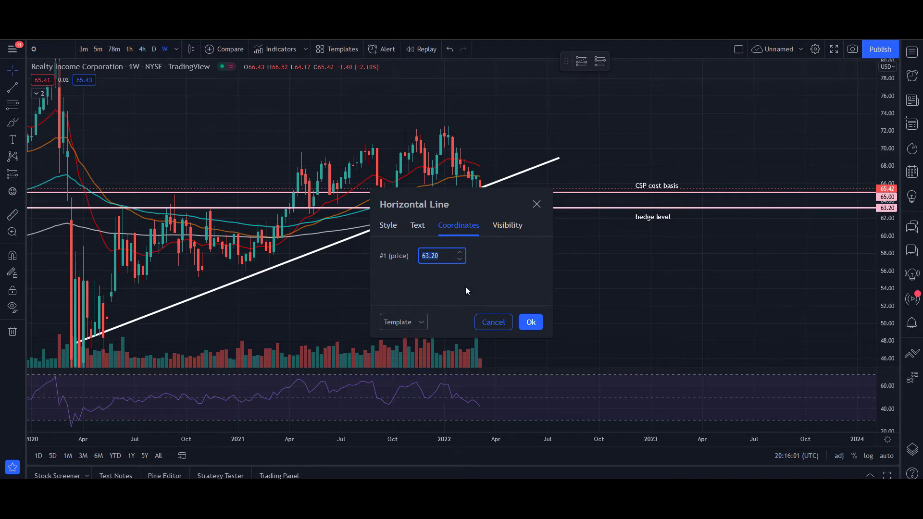
pyautogui.click(537, 205)
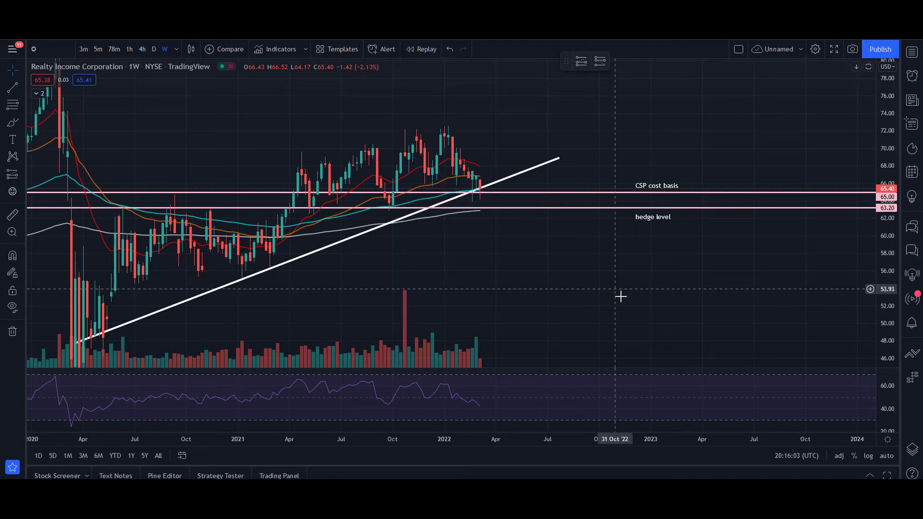